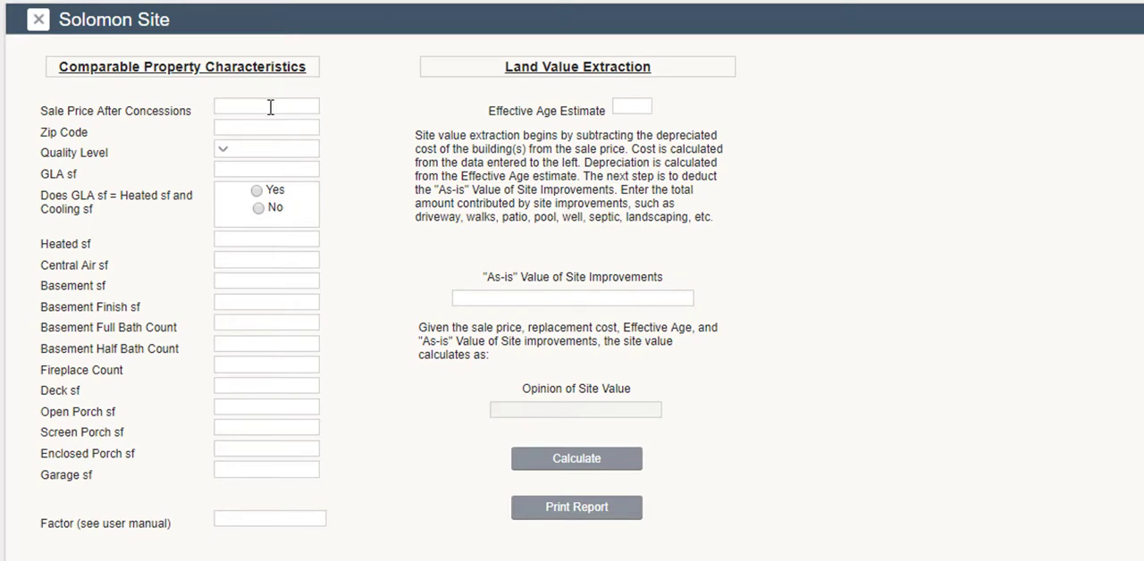
Enter a sale price after concessions of 300,000, zip code 55123 and quality level 4 for the comparable property.
{"action": "type", "text": "300000"}
{"action": "type", "text": "55123"}
{"action": "left_click", "coordinate": [225, 158]}
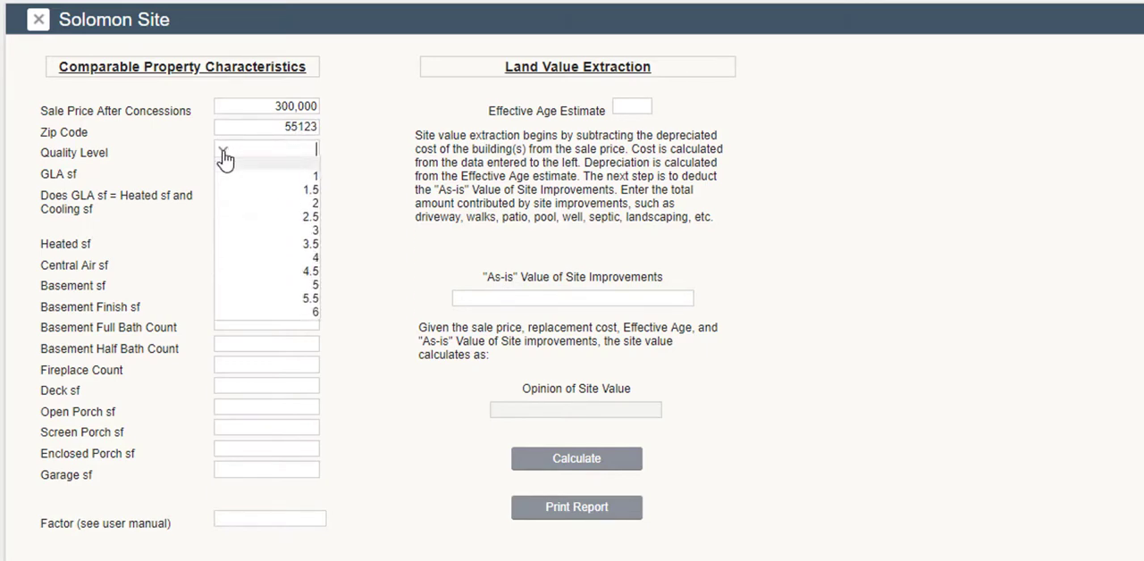
{"action": "left_click", "coordinate": [313, 263]}
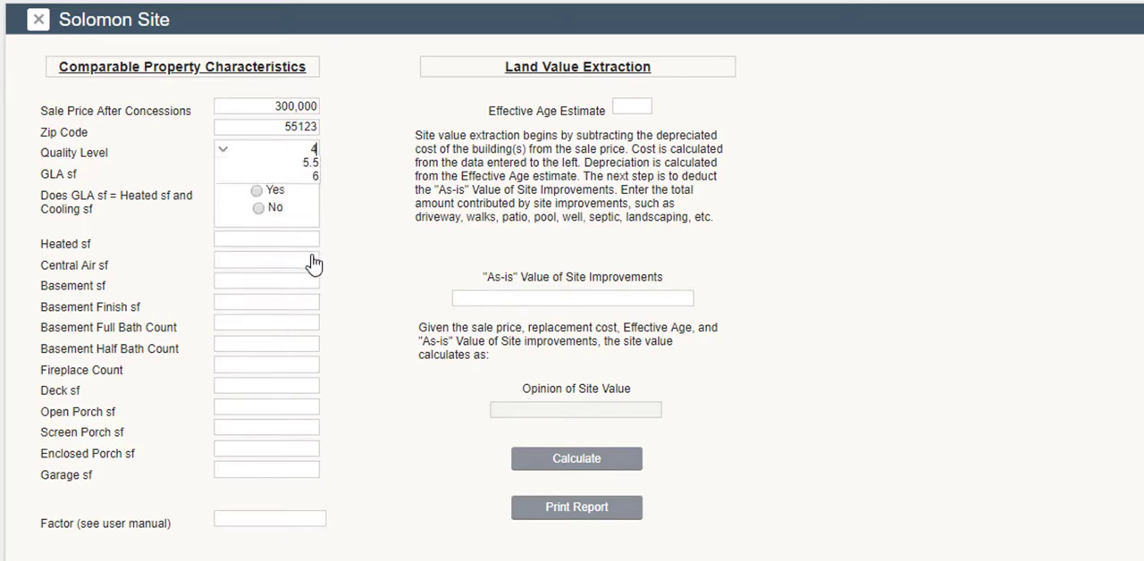
Set the GLA to 1200 sf, mark it as equal to heated and cooling area, and enter a 1200 sf basement.
{"action": "left_click", "coordinate": [280, 174]}
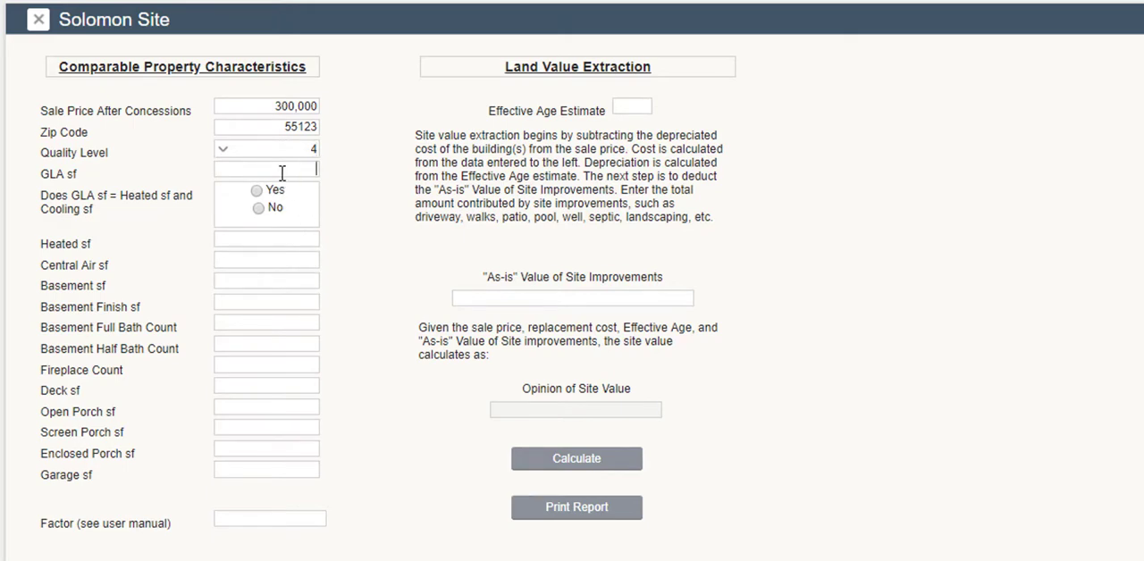
{"action": "type", "text": "1200"}
{"action": "left_click", "coordinate": [257, 193]}
{"action": "left_click", "coordinate": [267, 276]}
{"action": "type", "text": "1200"}
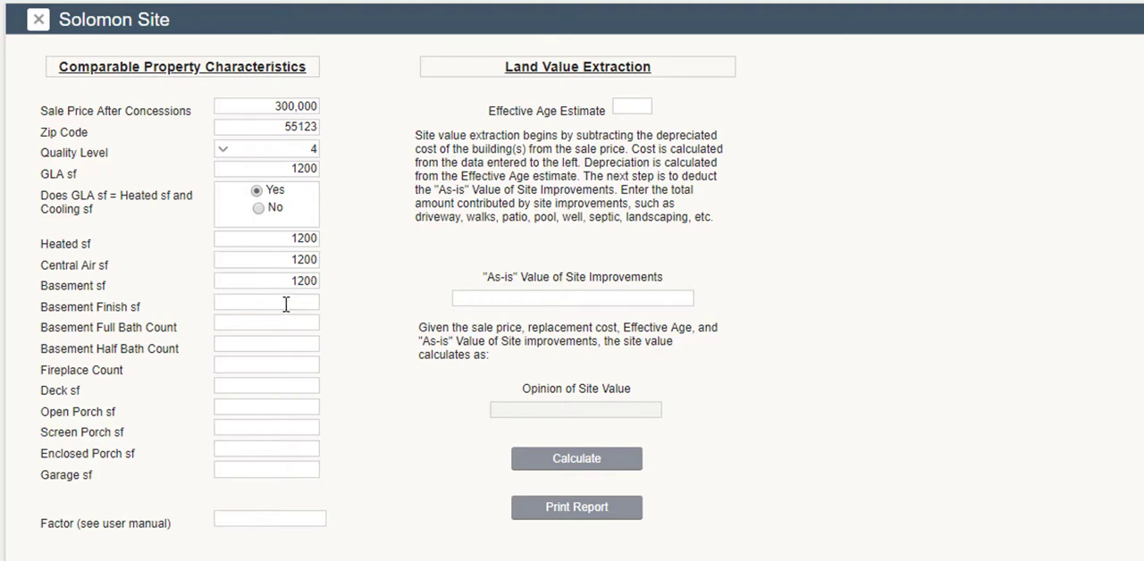
{"action": "type", "text": "800"}
Enter 800 sf of basement finish, one basement full bath and one fireplace for the comparable.
{"action": "left_click", "coordinate": [255, 320]}
{"action": "type", "text": "1"}
{"action": "left_click", "coordinate": [232, 363]}
{"action": "type", "text": "1"}
Enter a 140 sf deck, a 196 sf screen porch and a 440 sf garage for the comparable.
{"action": "left_click", "coordinate": [233, 382]}
{"action": "type", "text": "140"}
{"action": "type", "text": "19"}
{"action": "type", "text": "6"}
{"action": "left_click", "coordinate": [251, 466]}
{"action": "type", "text": "440"}
Set the effective age to 10 and the as-is site improvements to 10,000, and calculate the opinion of site value.
{"action": "left_click", "coordinate": [628, 105]}
{"action": "type", "text": "10"}
{"action": "left_click", "coordinate": [517, 298]}
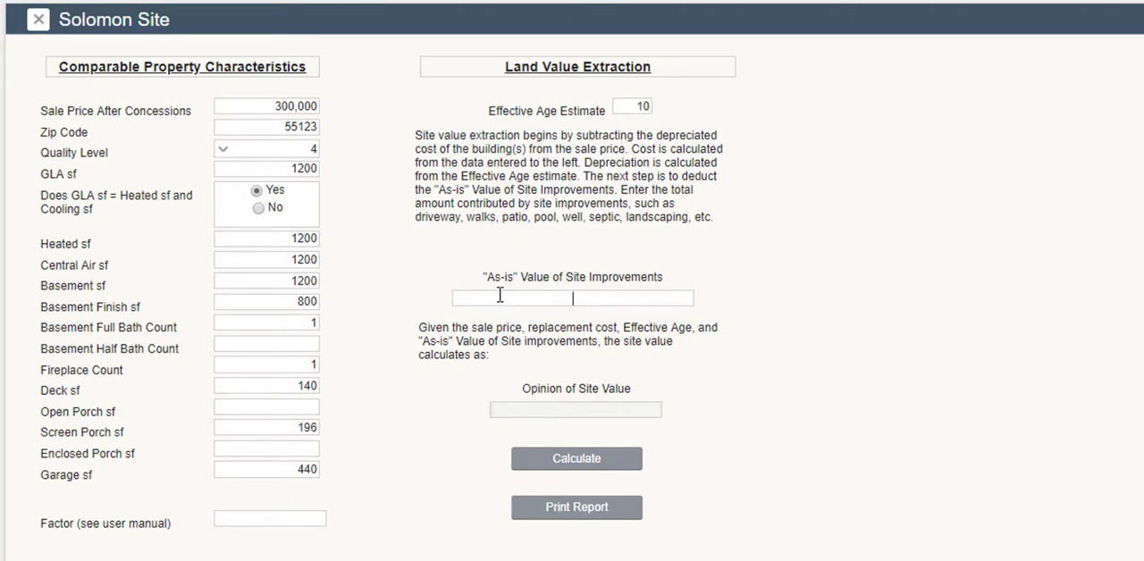
{"action": "type", "text": "100000"}
{"action": "left_click", "coordinate": [555, 474]}
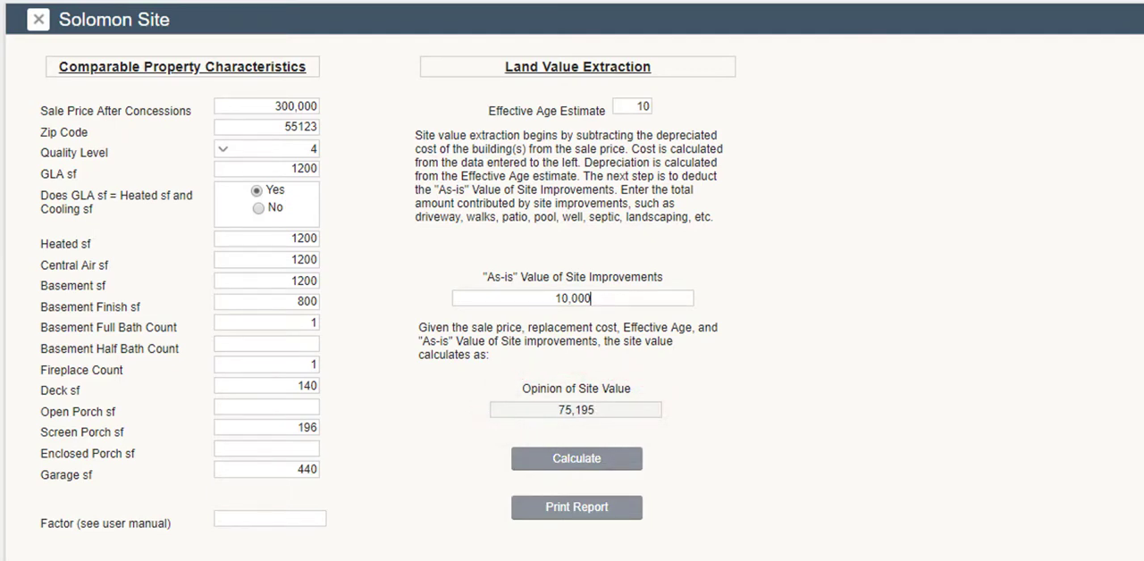
Set the factor to 8 and recalculate the opinion of site value.
{"action": "left_click", "coordinate": [263, 519]}
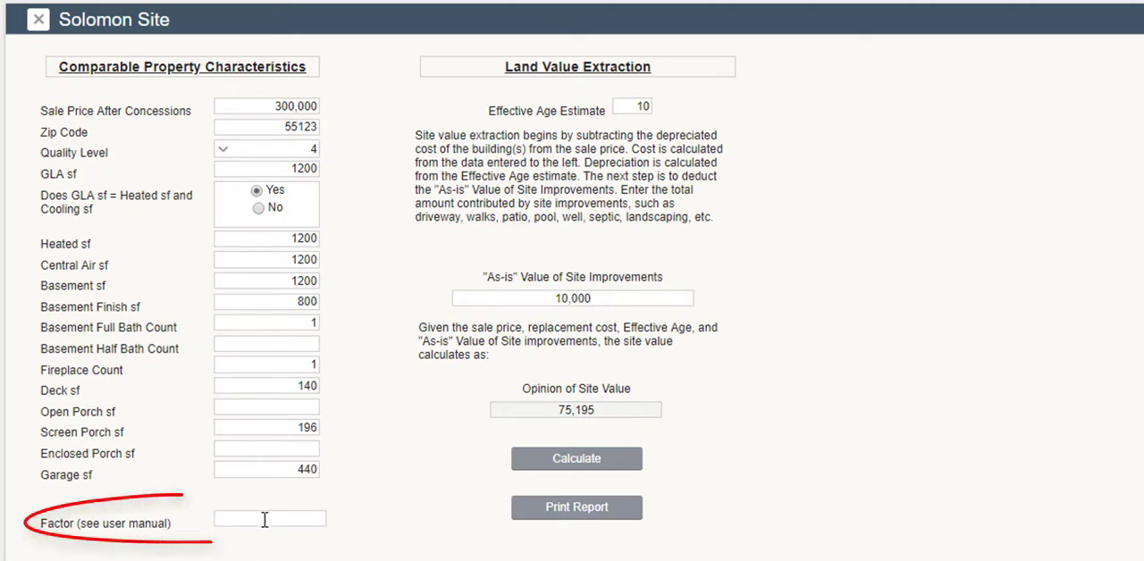
{"action": "type", "text": "8"}
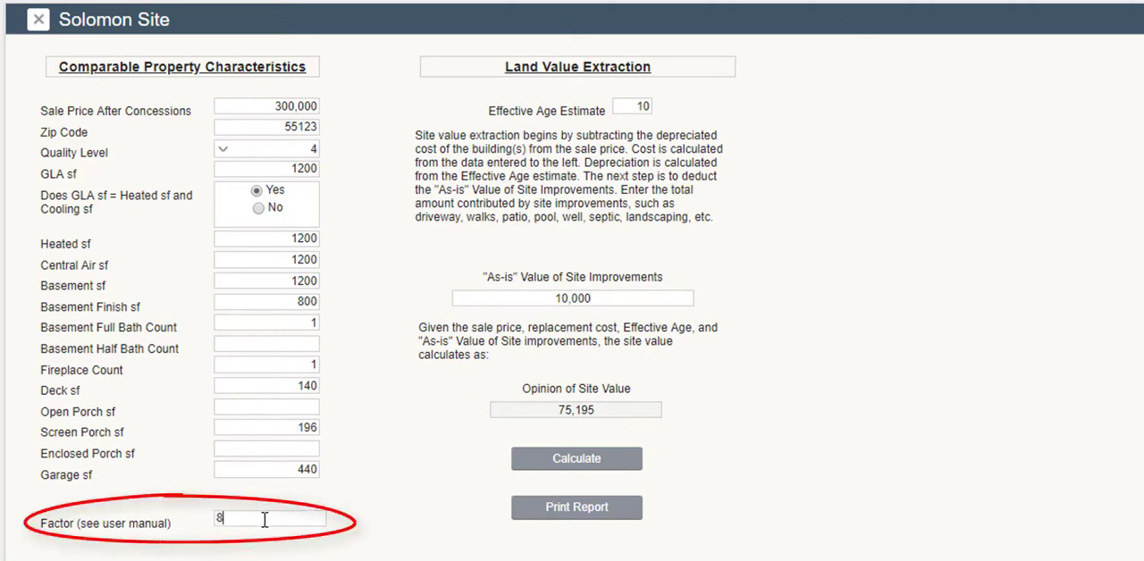
{"action": "left_click", "coordinate": [573, 467]}
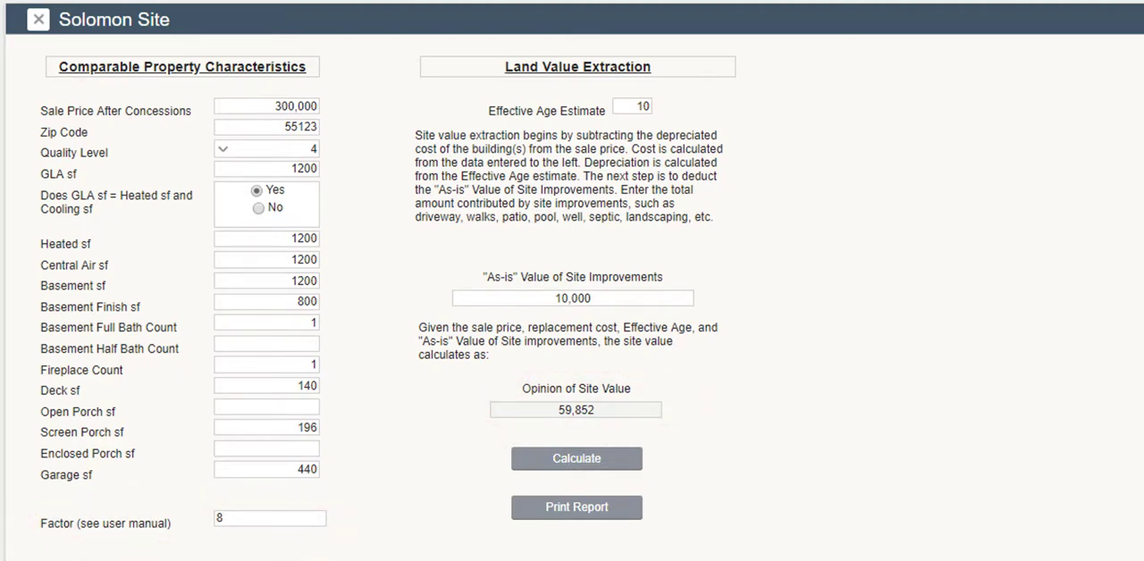
Change the site value factor to -8 and recalculate the opinion of site value.
{"action": "key", "text": "BackSpace"}
{"action": "type", "text": "-8"}
{"action": "left_click", "coordinate": [547, 464]}
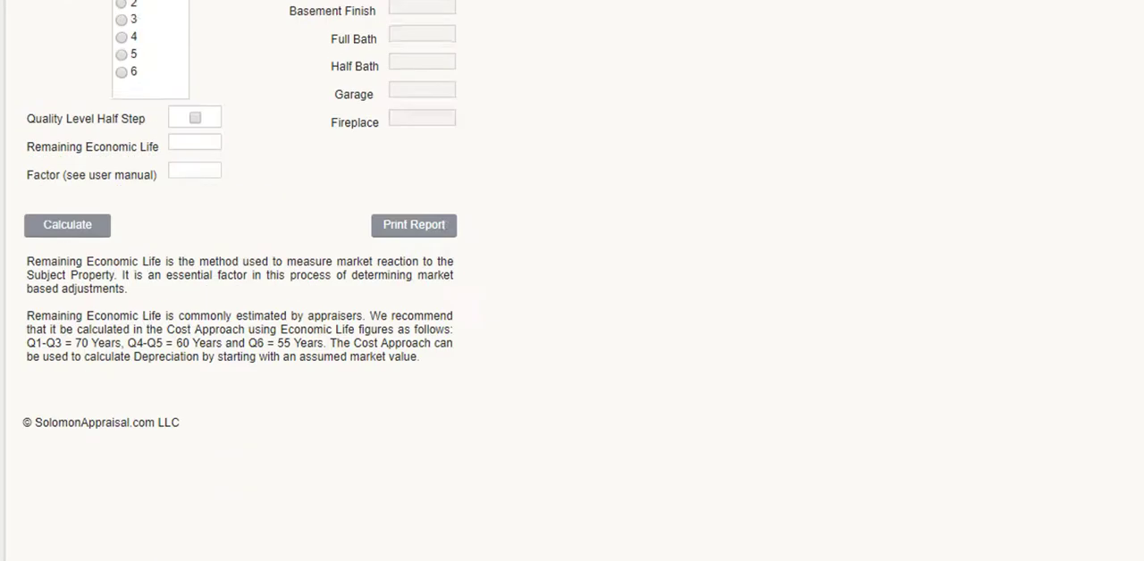
Calculate market based adjustments in Solomon Adjustment for zip code 55123, quality level 4 and a remaining economic life of 40.
{"action": "left_click", "coordinate": [119, 109]}
{"action": "type", "text": "55123"}
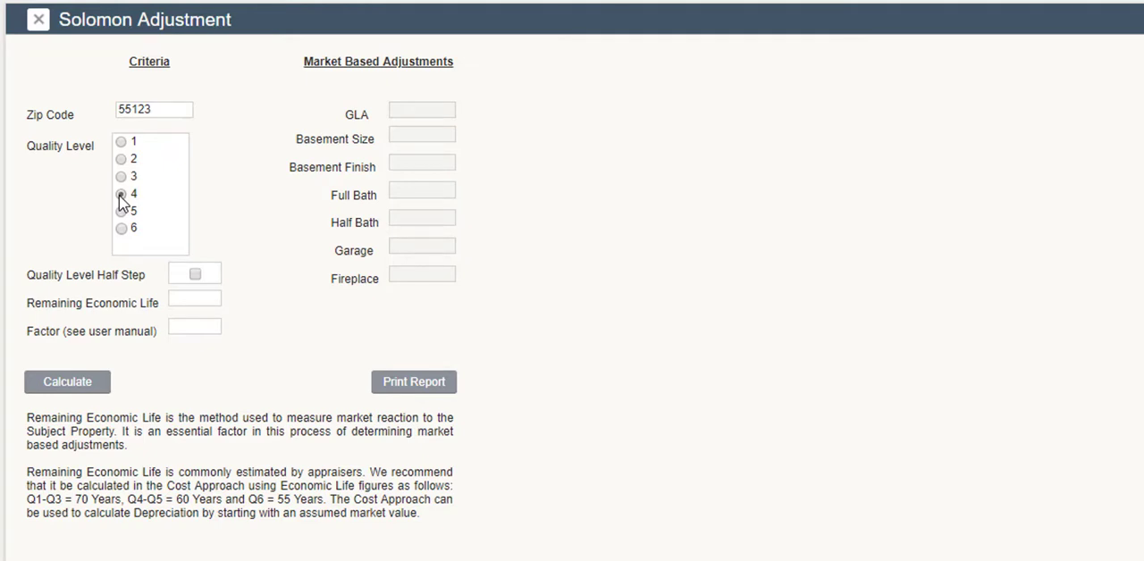
{"action": "left_click", "coordinate": [189, 301]}
{"action": "type", "text": "40"}
{"action": "left_click", "coordinate": [67, 384]}
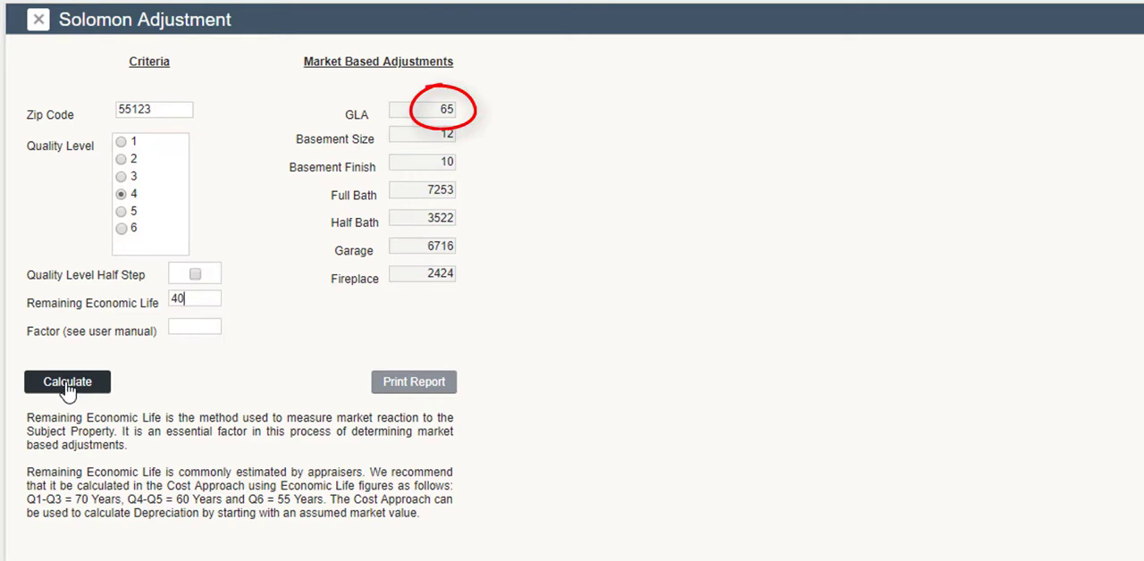
Set the adjustment factor to 8 and recalculate the market based adjustments.
{"action": "left_click", "coordinate": [193, 329]}
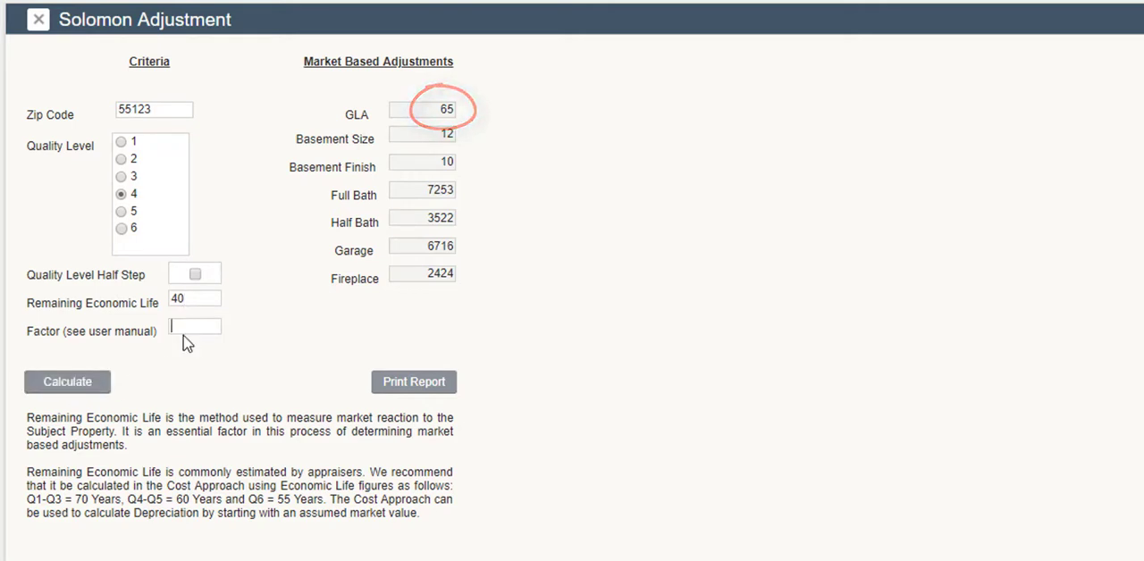
{"action": "type", "text": "8"}
{"action": "left_click", "coordinate": [59, 385]}
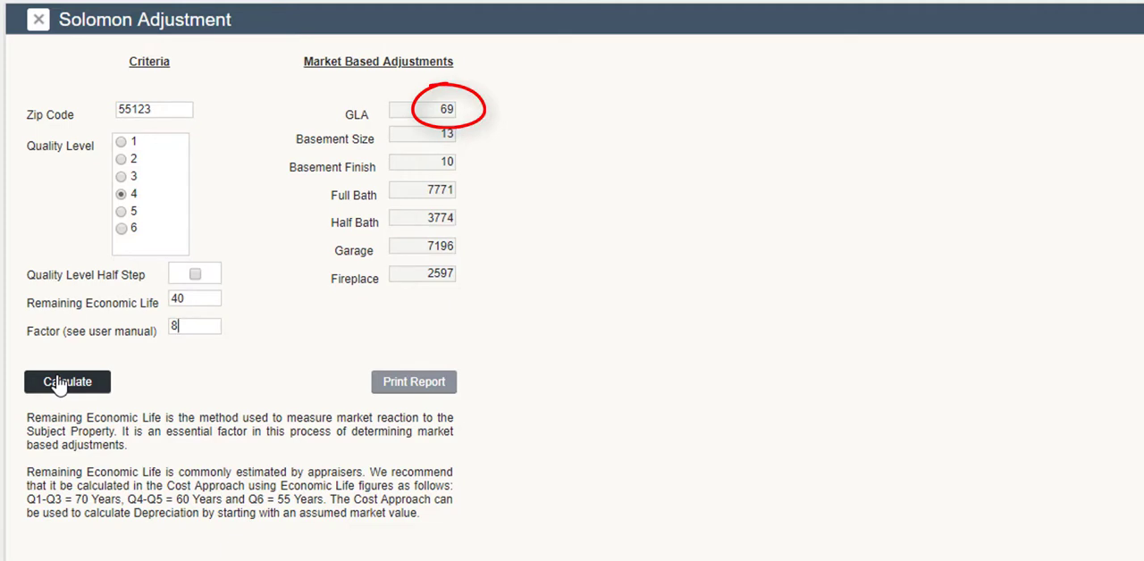
Change the adjustment factor to -8 and recalculate the market based adjustments.
{"action": "key", "text": "Home"}
{"action": "type", "text": "-"}
{"action": "left_click", "coordinate": [56, 384]}
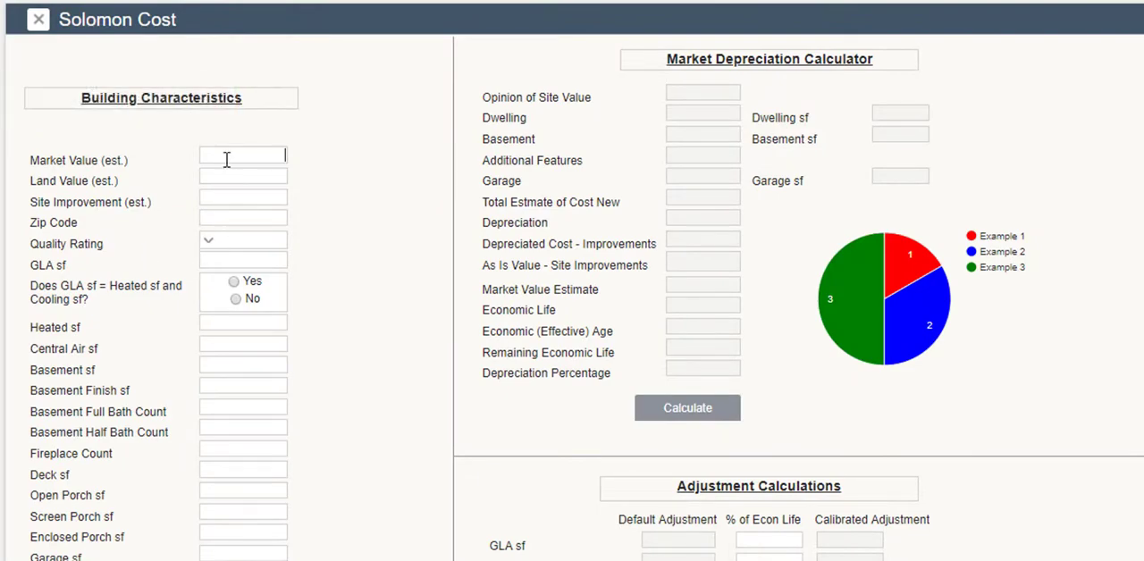
Enter a market value of 250,000, land value of 60,000, site improvement of 5,000 and zip code 55123 in Solomon Cost.
{"action": "type", "text": "2500000"}
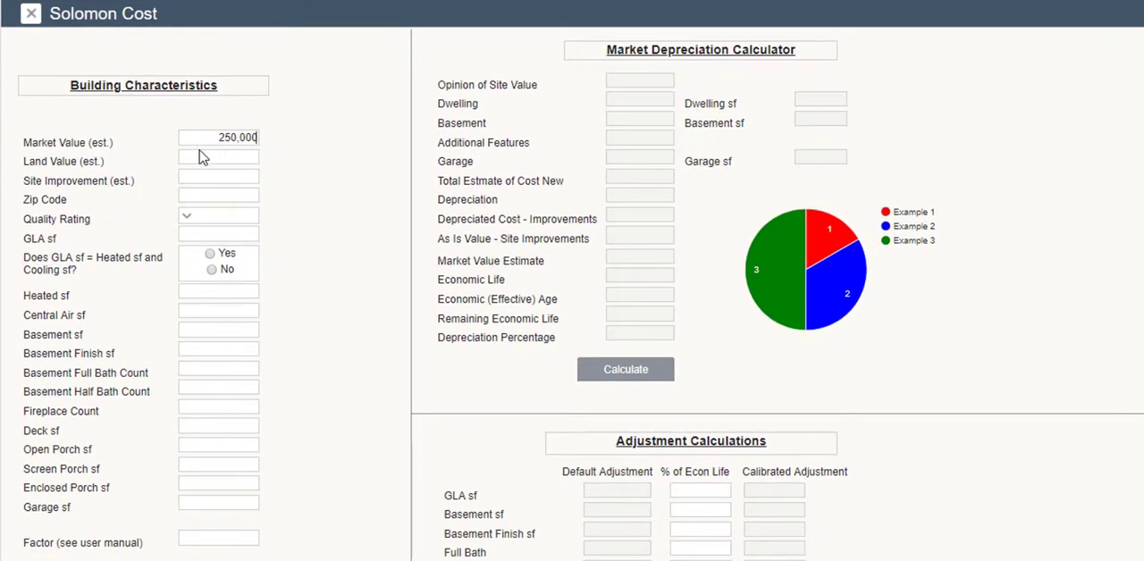
{"action": "left_click", "coordinate": [201, 154]}
{"action": "type", "text": "600000"}
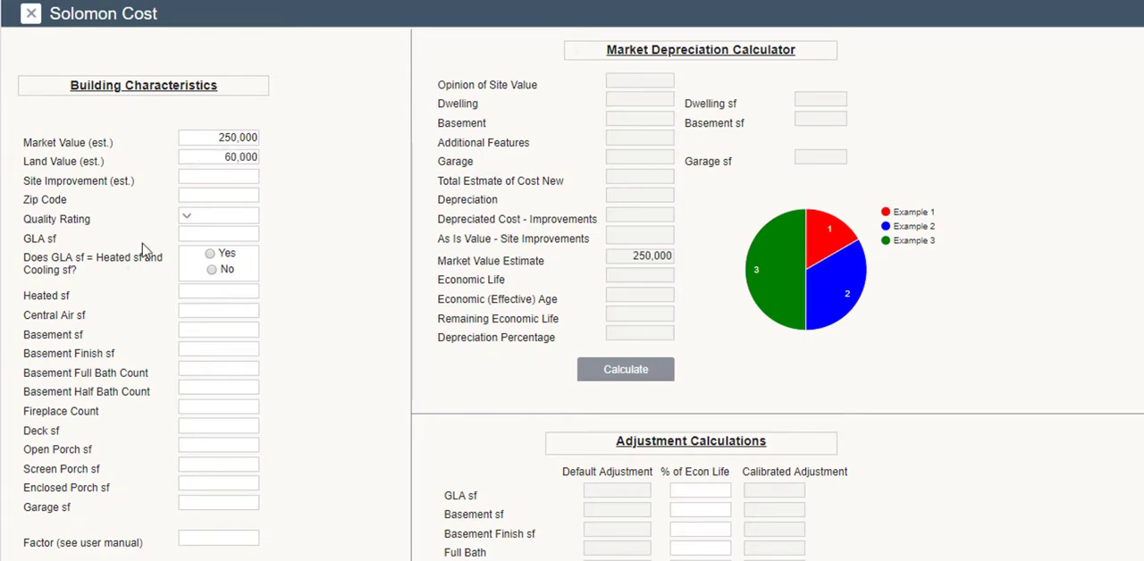
{"action": "left_click", "coordinate": [197, 180]}
{"action": "type", "text": "5000"}
{"action": "left_click", "coordinate": [191, 194]}
{"action": "type", "text": "55123"}
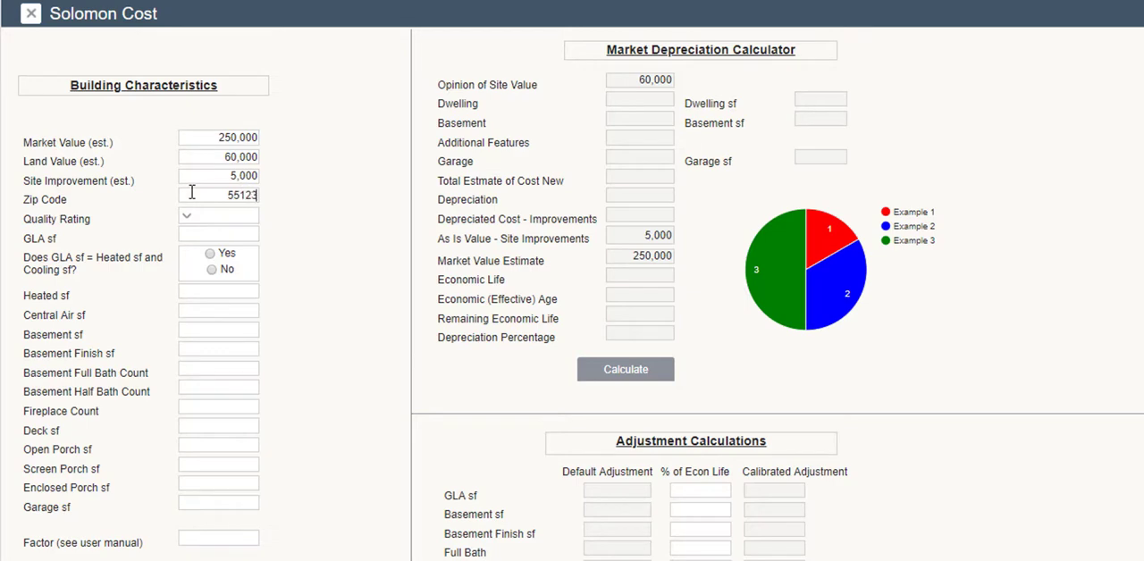
Set the quality rating to 4 and the GLA to 1,200 sf, marked as equal to heated and cooling area.
{"action": "left_click", "coordinate": [190, 221]}
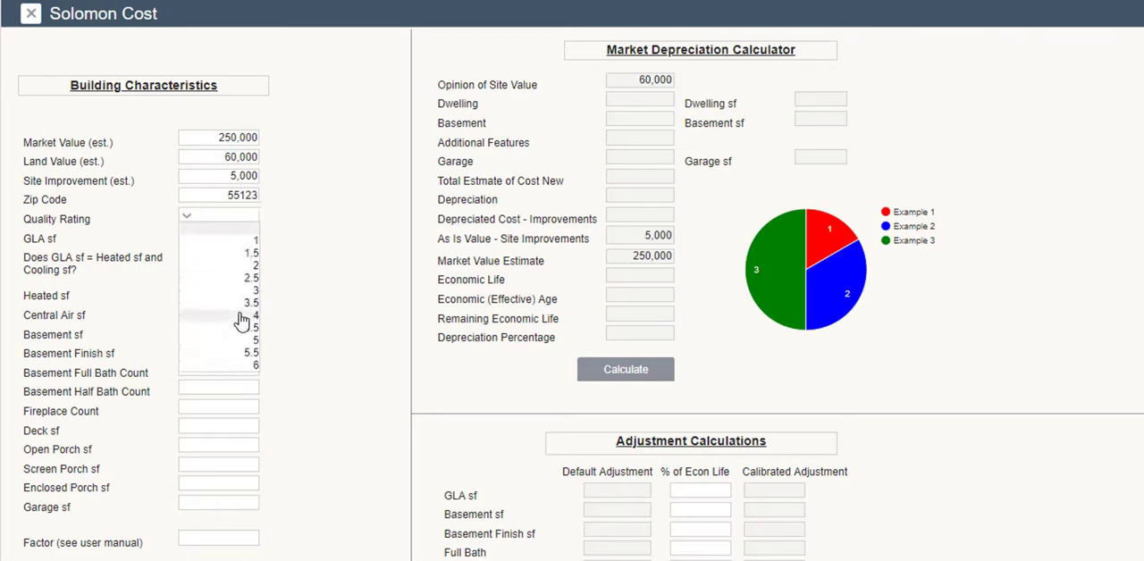
{"action": "left_click", "coordinate": [241, 317]}
{"action": "left_click", "coordinate": [221, 233]}
{"action": "type", "text": "1,200"}
{"action": "left_click", "coordinate": [210, 254]}
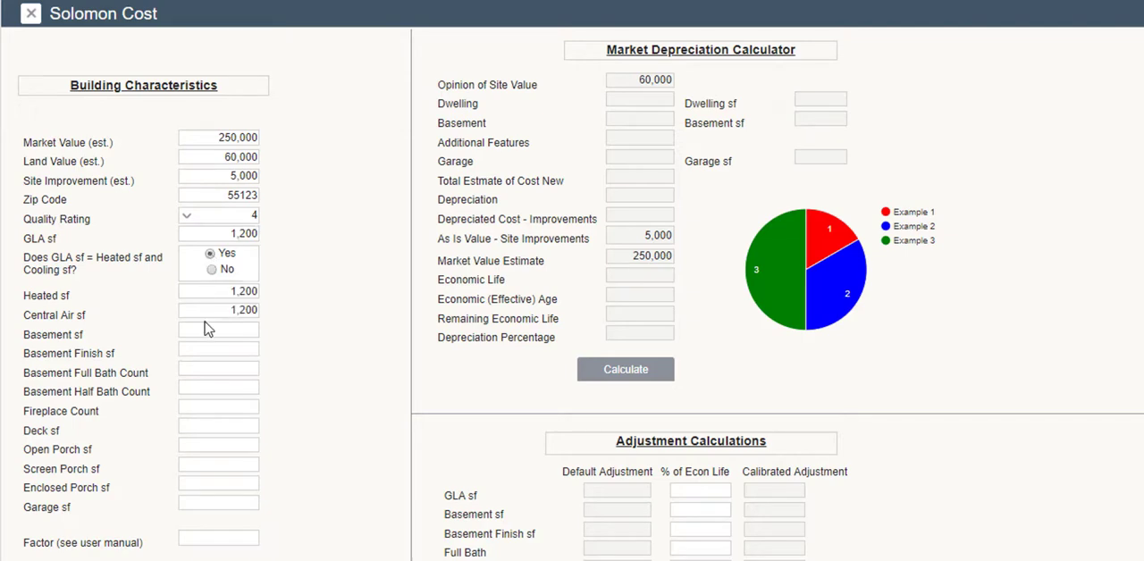
Enter a 1,200 sf basement with 800 sf finished and one full bath, plus one fireplace and a 140 sf deck.
{"action": "type", "text": "1200"}
{"action": "left_click", "coordinate": [206, 347]}
{"action": "type", "text": "800"}
{"action": "left_click", "coordinate": [207, 367]}
{"action": "type", "text": "1"}
{"action": "type", "text": "1"}
{"action": "type", "text": "140"}
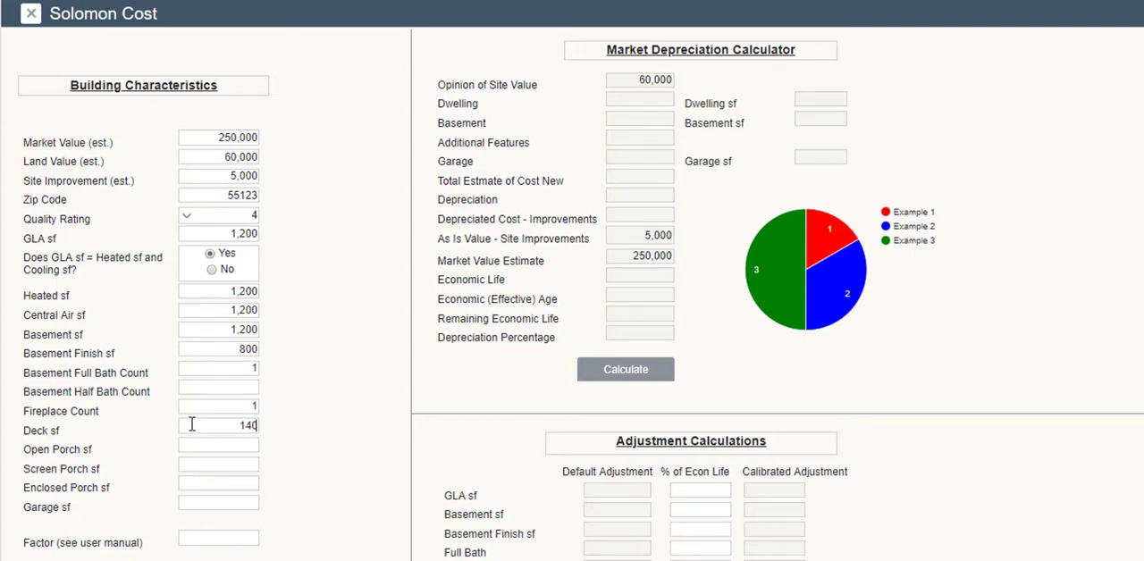
Enter a 196 sf screen porch and a 484 sf garage, and calculate the market depreciation.
{"action": "left_click", "coordinate": [192, 463]}
{"action": "type", "text": "196"}
{"action": "left_click", "coordinate": [217, 500]}
{"action": "type", "text": "484"}
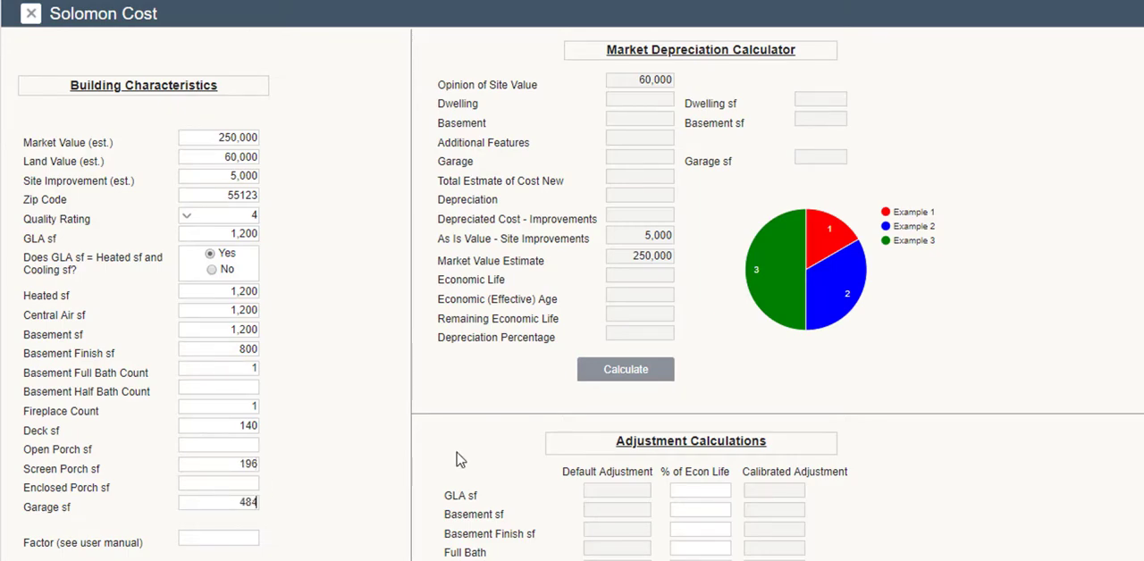
{"action": "left_click", "coordinate": [628, 383]}
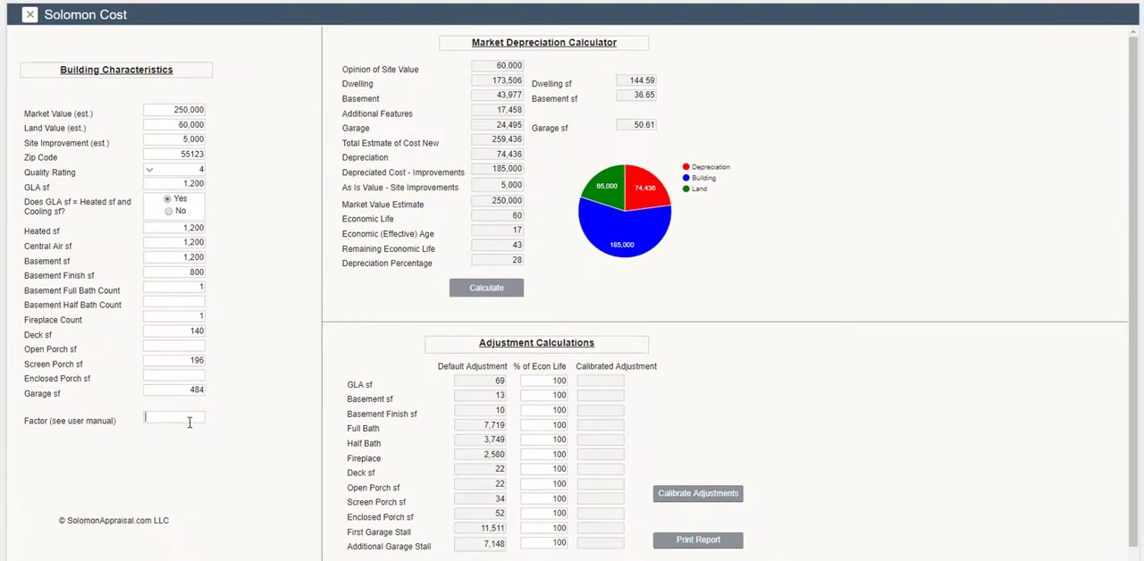
Set the Solomon Cost factor to 6, recalculate the depreciation, and review the depreciation and adjustment figures.
{"action": "type", "text": "6"}
{"action": "left_click", "coordinate": [463, 290]}
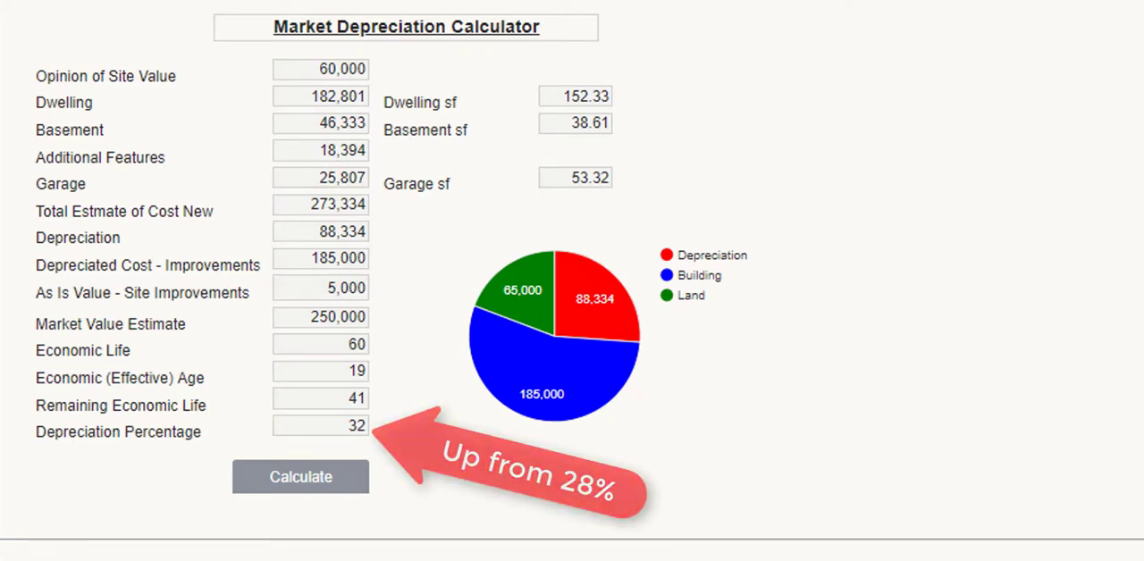
{"action": "scroll", "coordinate": [572, 281], "scroll_direction": "down", "scroll_amount": 1}
{"action": "scroll", "coordinate": [572, 281], "scroll_direction": "down", "scroll_amount": 4}
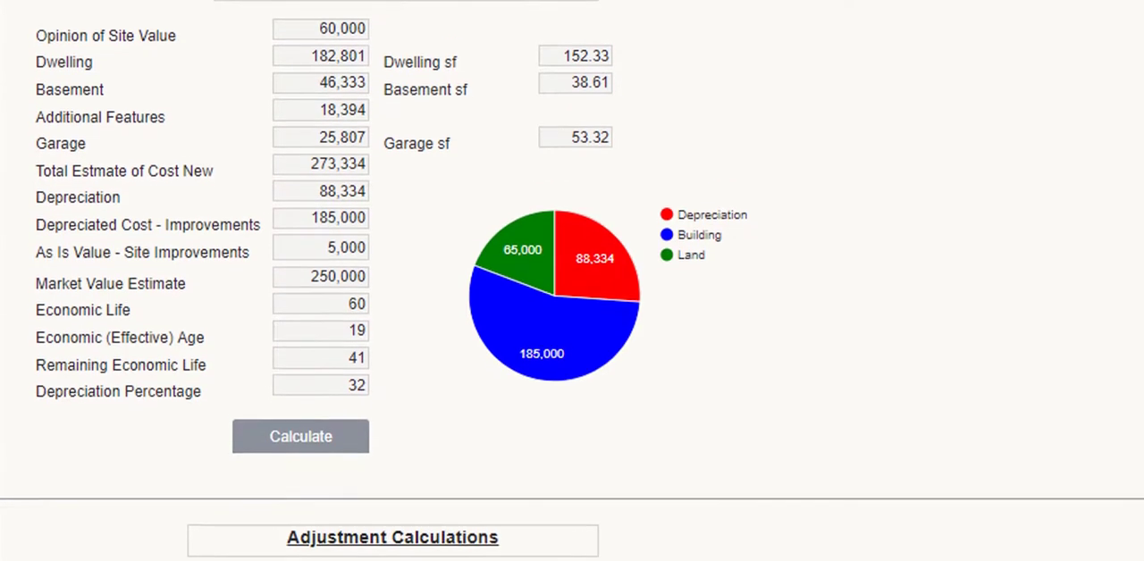
{"action": "scroll", "coordinate": [572, 281], "scroll_direction": "down", "scroll_amount": 5}
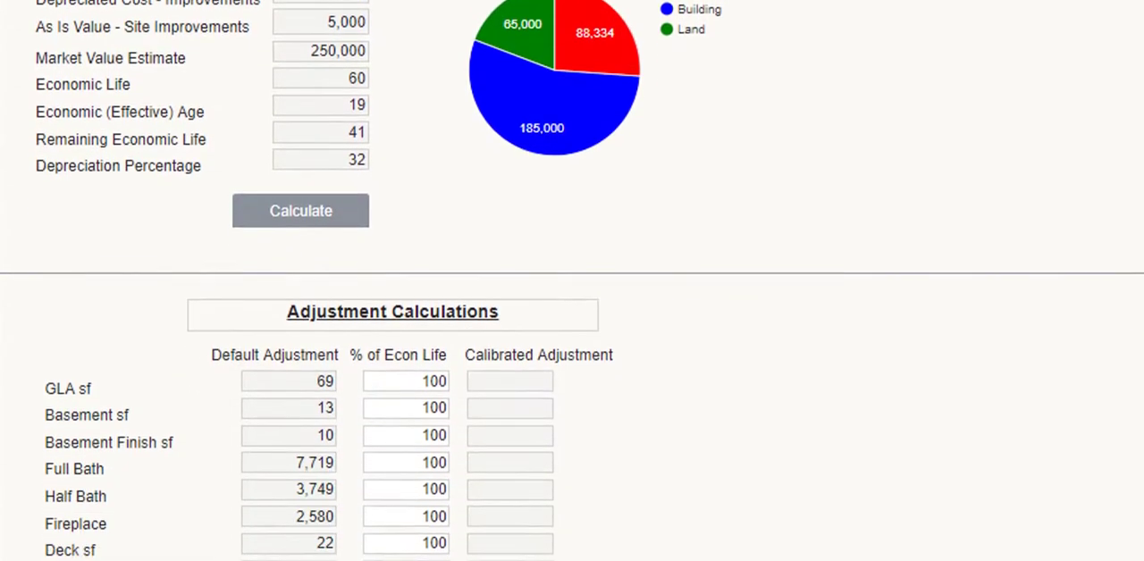
{"action": "scroll", "coordinate": [572, 281], "scroll_direction": "down", "scroll_amount": 1}
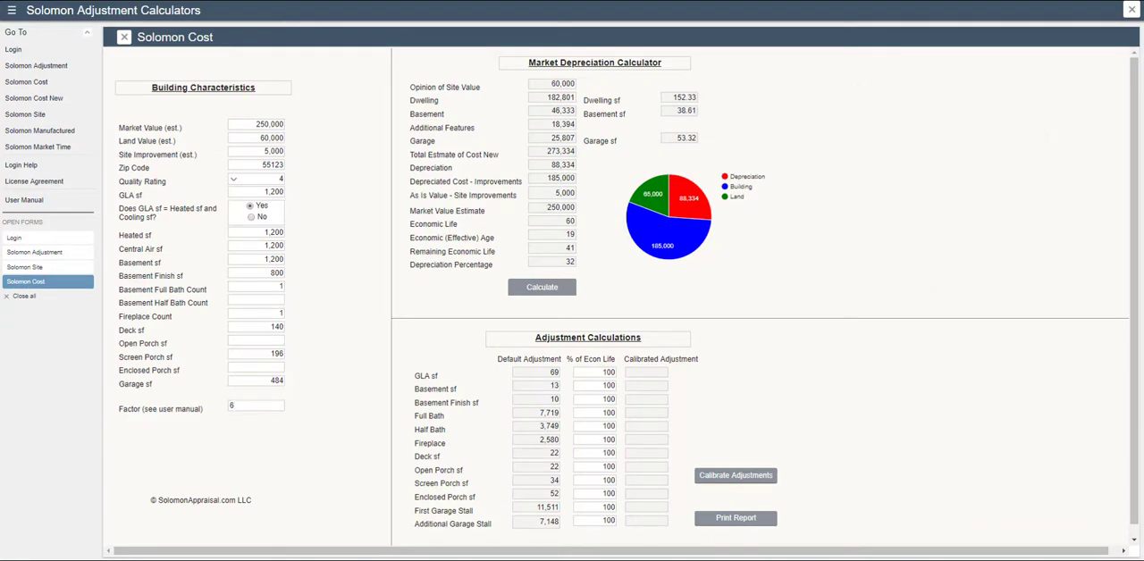
Return to the Solomon Adjustment form, clear its factor and recalculate the market based adjustments.
{"action": "left_click", "coordinate": [52, 68]}
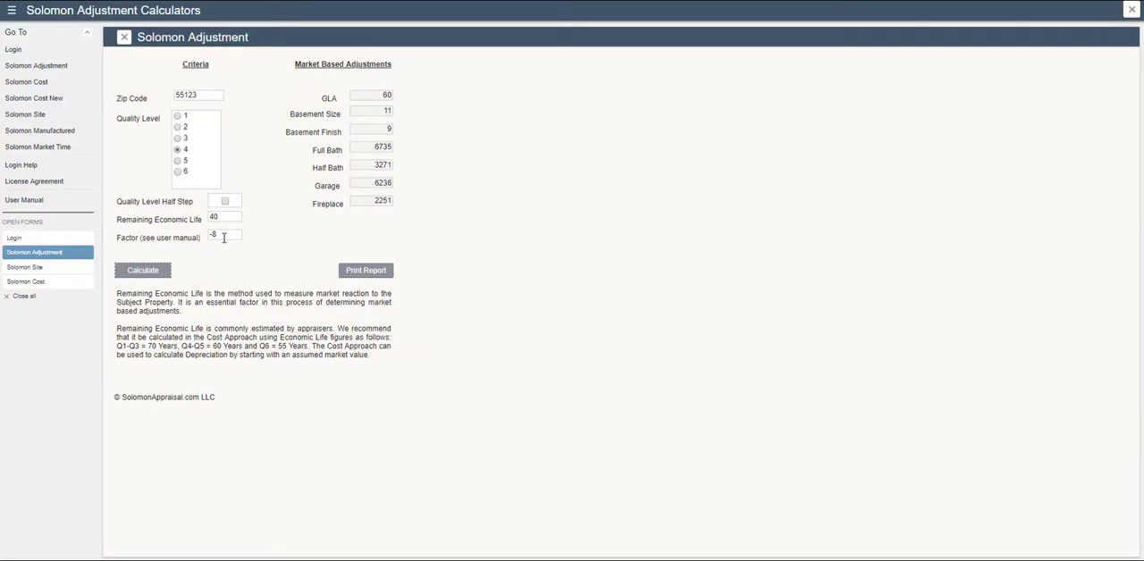
{"action": "key", "text": "BackSpace"}
{"action": "key", "text": "BackSpace"}
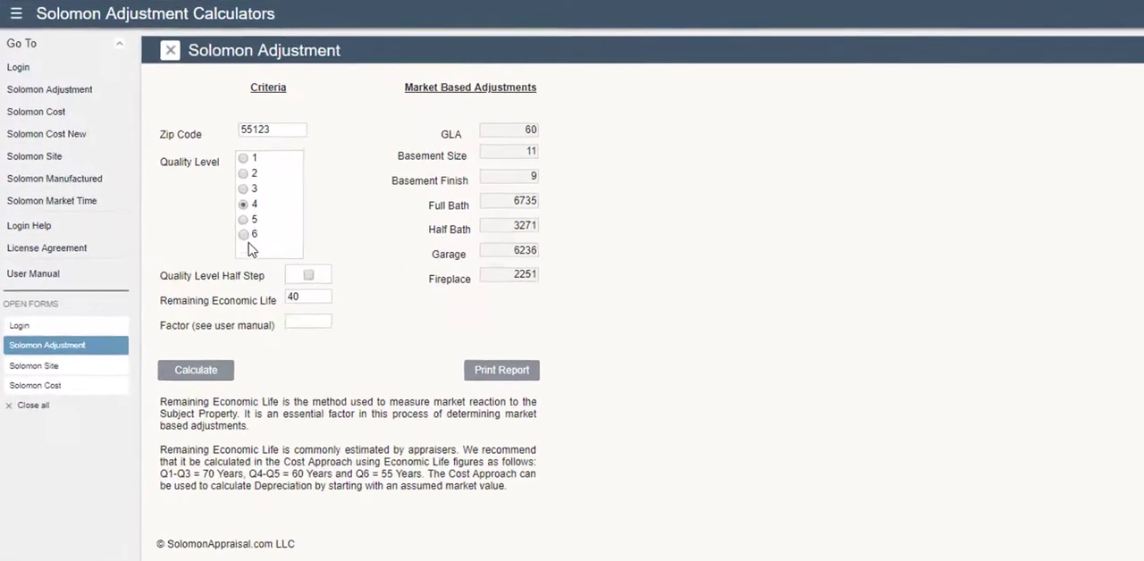
{"action": "left_click", "coordinate": [240, 404]}
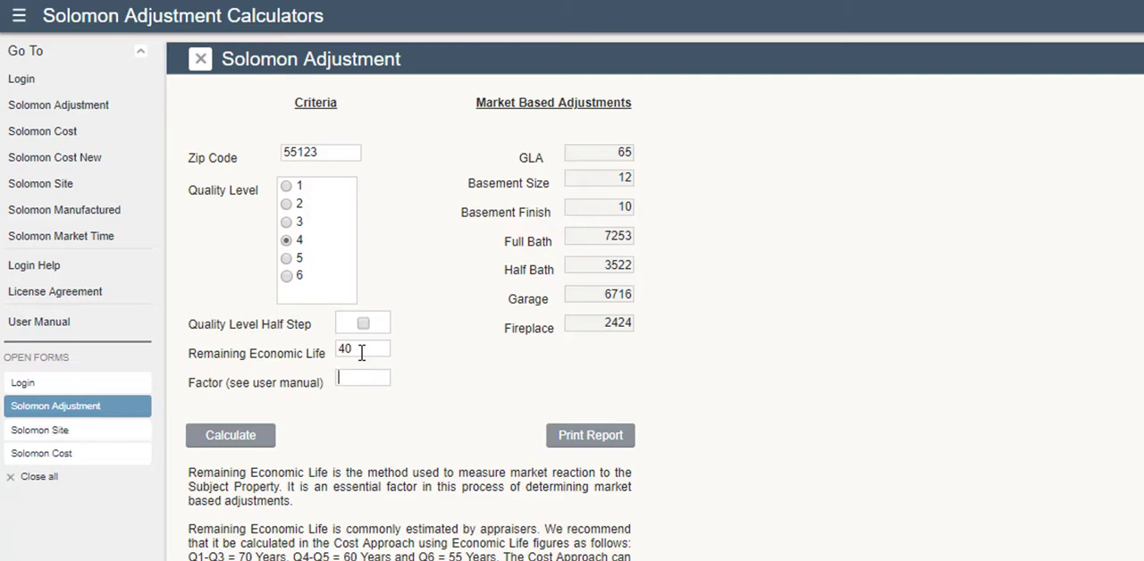
Set the adjustment factor to 5 and recalculate the market based adjustments.
{"action": "key", "text": "Tab"}
{"action": "type", "text": "5"}
{"action": "left_click", "coordinate": [229, 437]}
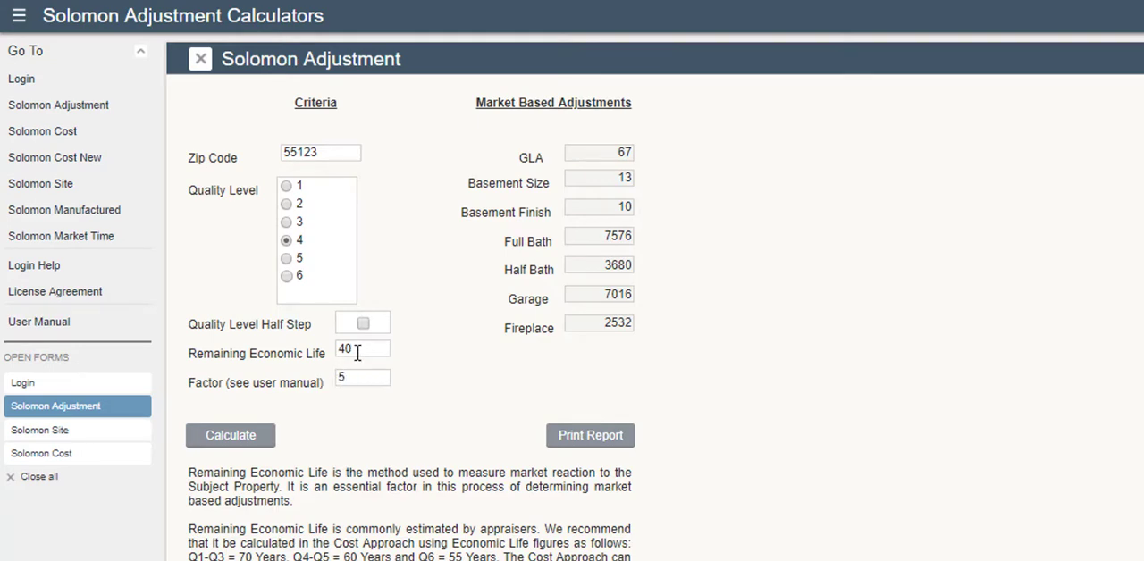
Change the remaining economic life to 39 and recalculate the market based adjustments.
{"action": "left_click_drag", "start_coordinate": [357, 351], "coordinate": [331, 357]}
{"action": "type", "text": "39"}
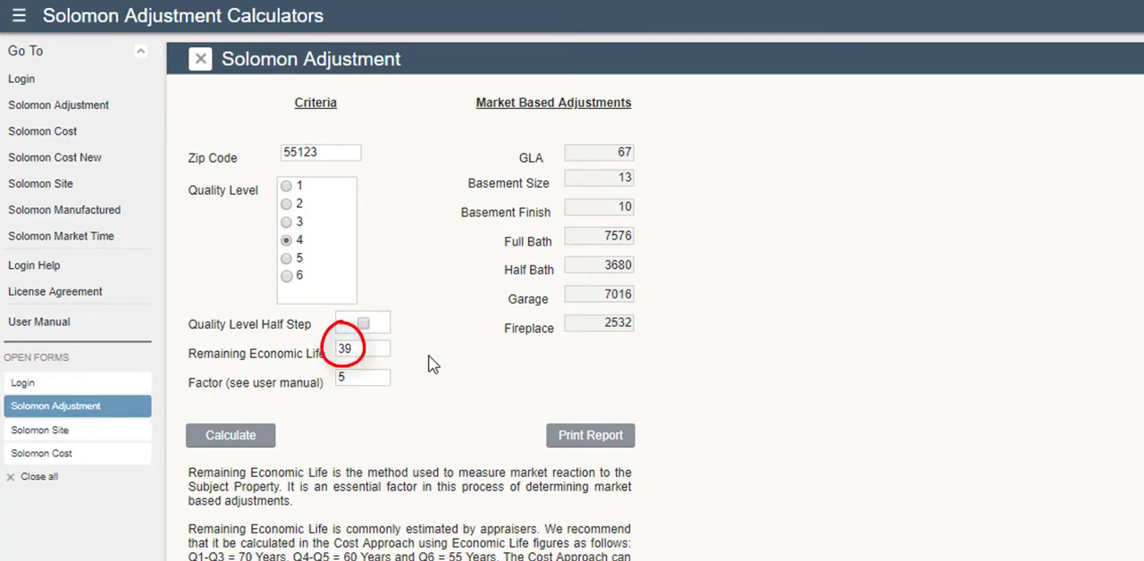
{"action": "left_click", "coordinate": [254, 438]}
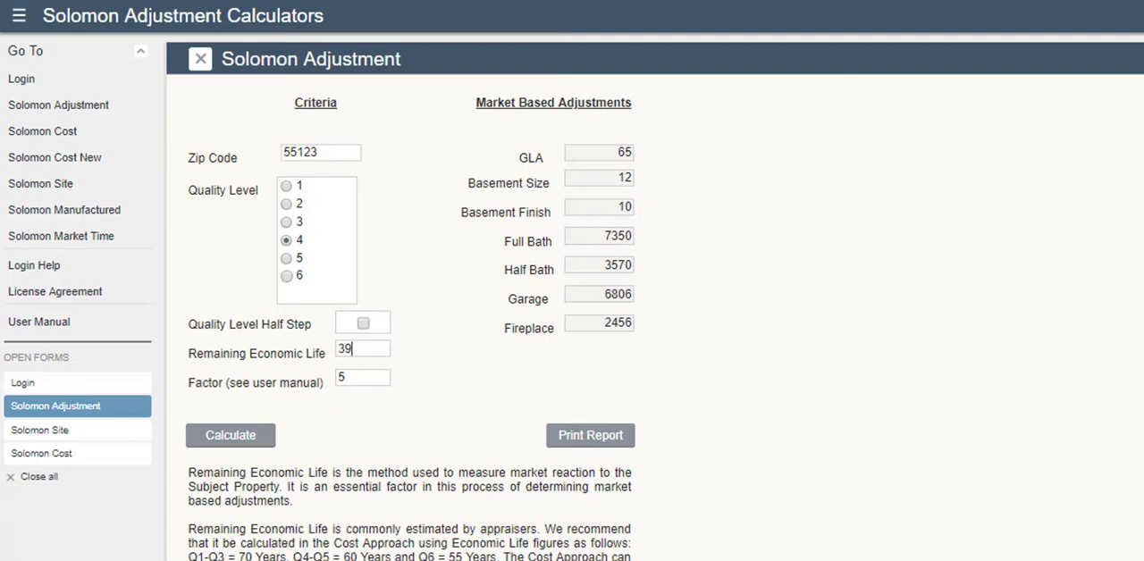
Open the Solomon Cost New form and enter a land value of 75000, site improvement of 10000 and zip code 55123.
{"action": "left_click", "coordinate": [53, 162]}
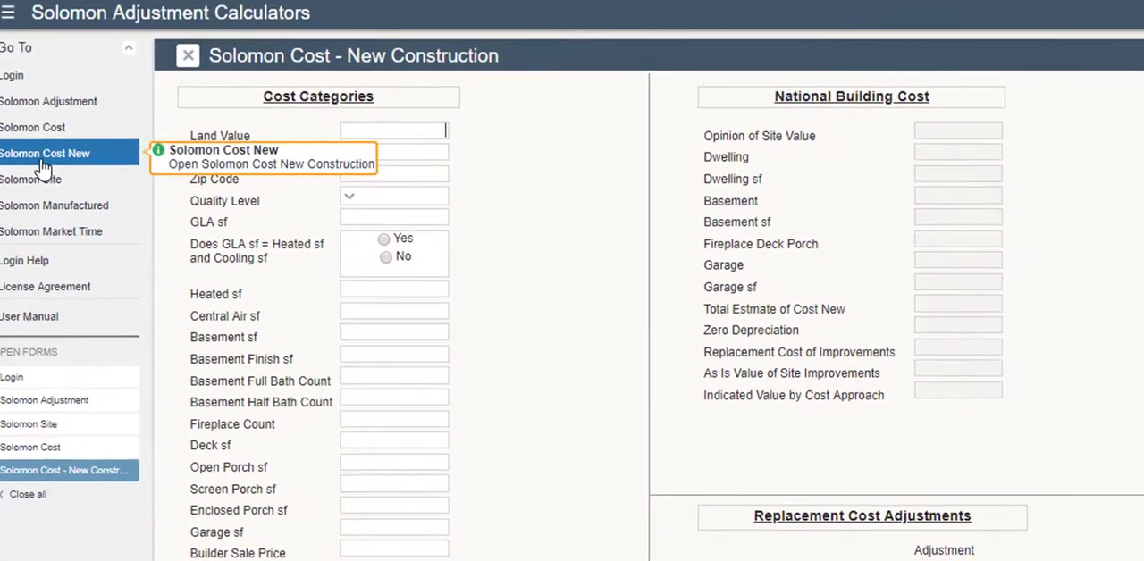
{"action": "type", "text": "75000"}
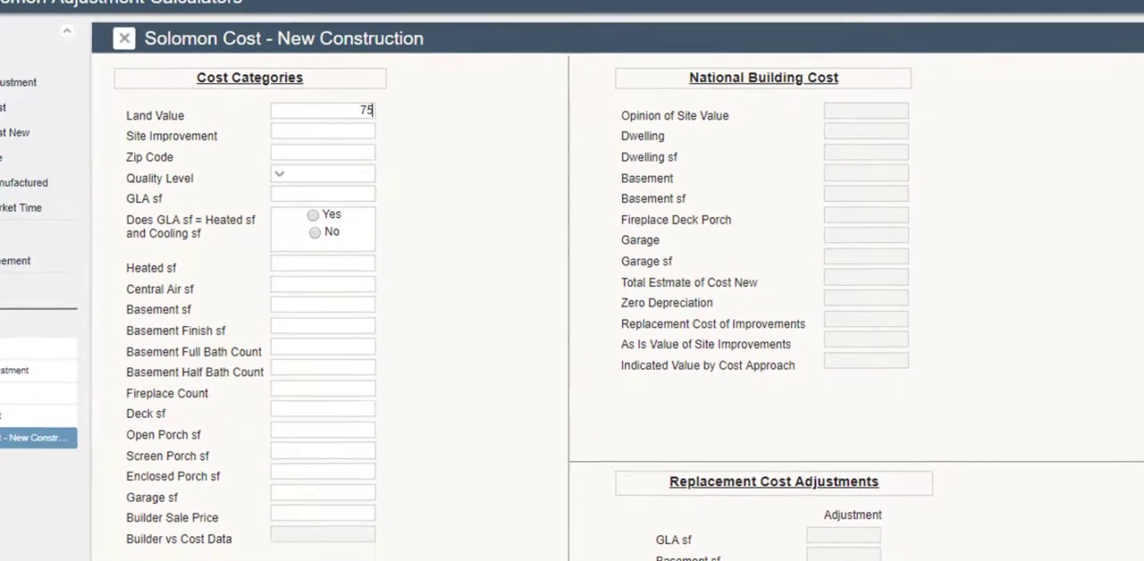
{"action": "left_click", "coordinate": [344, 133]}
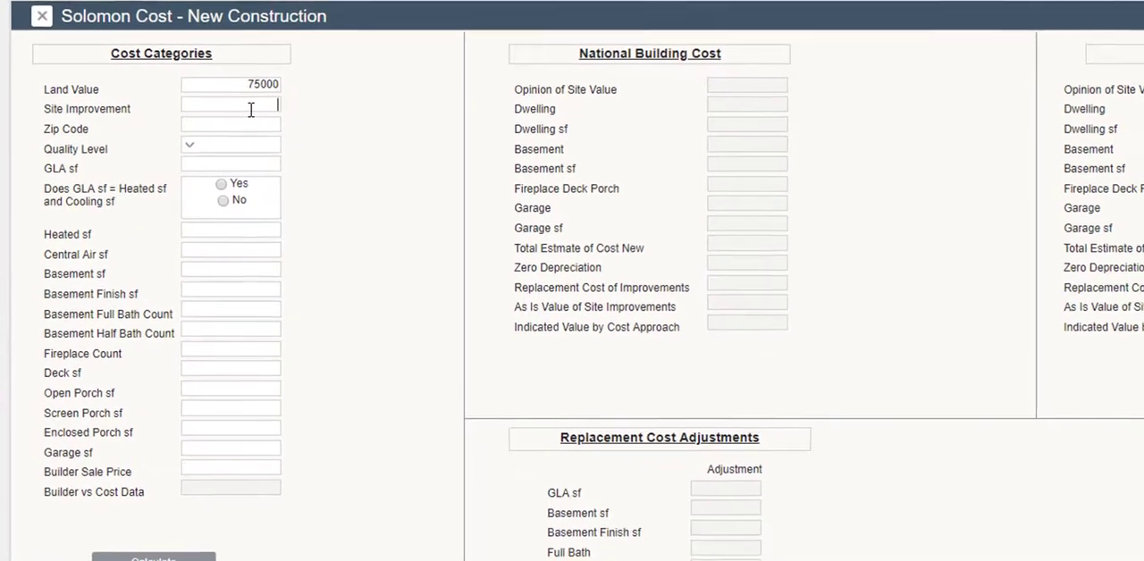
{"action": "type", "text": "10000"}
{"action": "left_click", "coordinate": [191, 119]}
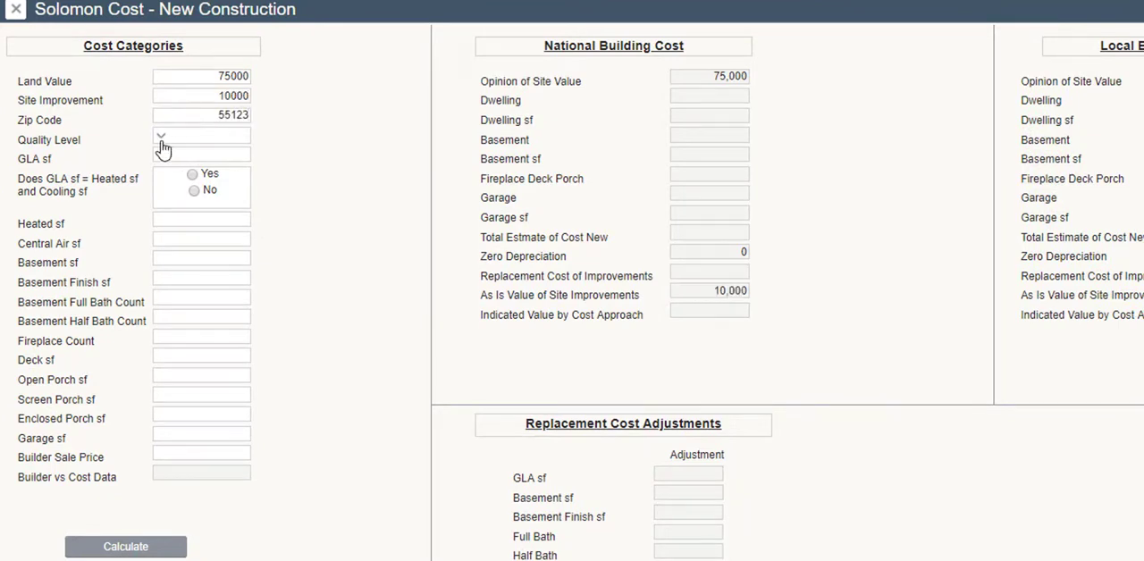
Set the new construction's quality level to 4 and GLA to 1200 sf, marked as equal to heated and cooling area.
{"action": "left_click", "coordinate": [161, 141]}
{"action": "left_click", "coordinate": [239, 241]}
{"action": "left_click", "coordinate": [201, 156]}
{"action": "type", "text": "1202"}
{"action": "key", "text": "BackSpace"}
{"action": "type", "text": "0"}
{"action": "left_click", "coordinate": [192, 175]}
Enter a 1200 sf basement with 800 sf finished, one basement full bath and one fireplace for the new construction.
{"action": "left_click", "coordinate": [215, 256]}
{"action": "type", "text": "1200800"}
{"action": "left_click", "coordinate": [217, 299]}
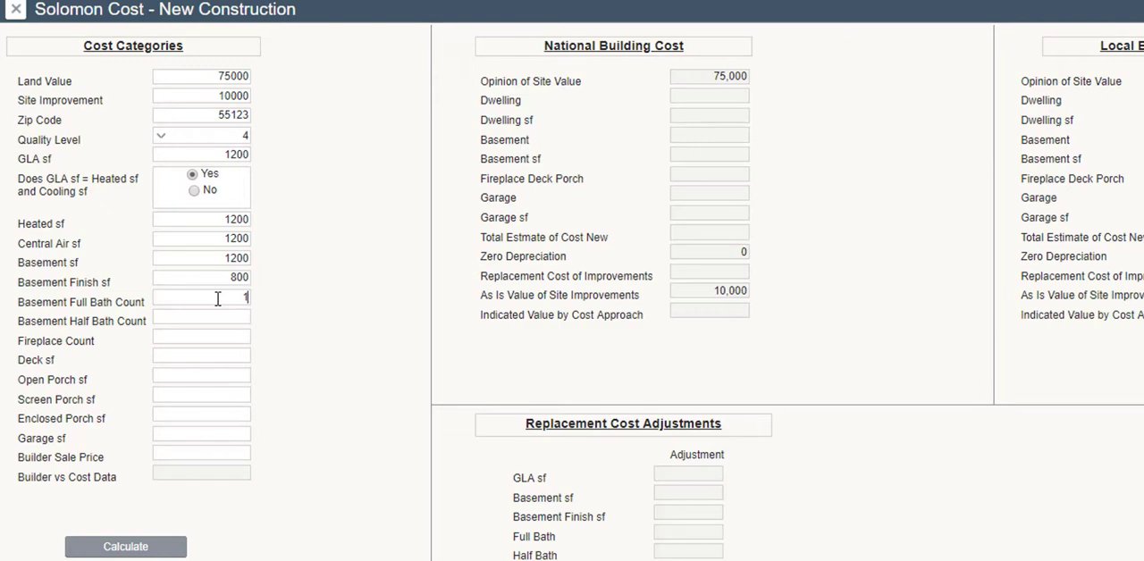
{"action": "left_click", "coordinate": [212, 336]}
{"action": "type", "text": "1"}
Enter a 140 sf deck, a 196 sf screen porch and a 440 sf garage for the new construction.
{"action": "left_click", "coordinate": [217, 357]}
{"action": "type", "text": "140"}
{"action": "left_click", "coordinate": [219, 396]}
{"action": "type", "text": "196"}
{"action": "left_click", "coordinate": [212, 432]}
{"action": "type", "text": "440"}
Set the builder sale price to 319,000 and calculate the new construction costs.
{"action": "left_click", "coordinate": [185, 451]}
{"action": "type", "text": "319,000"}
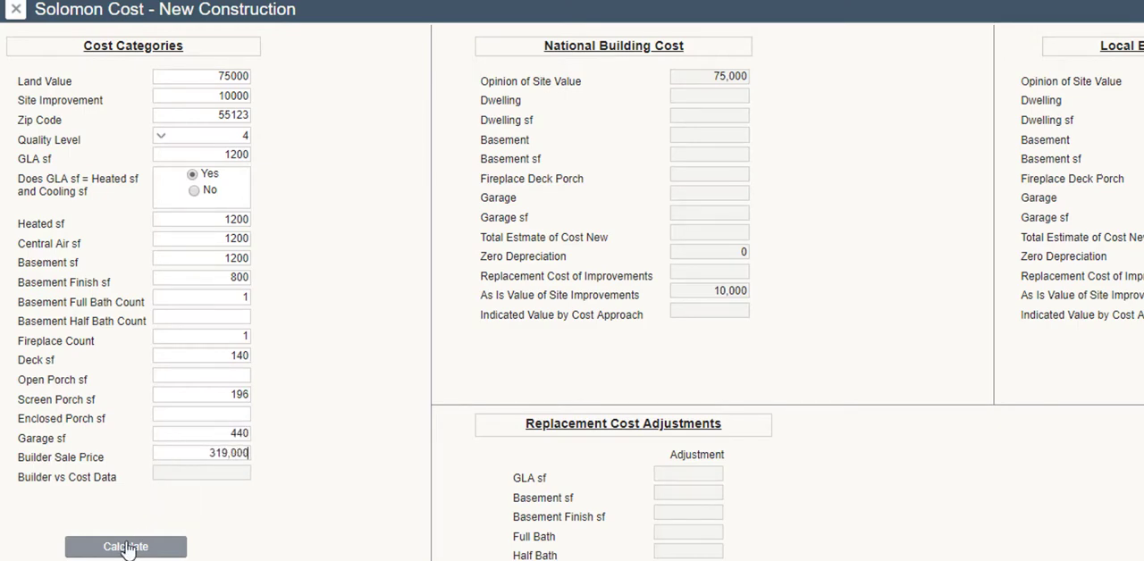
{"action": "left_click", "coordinate": [126, 549]}
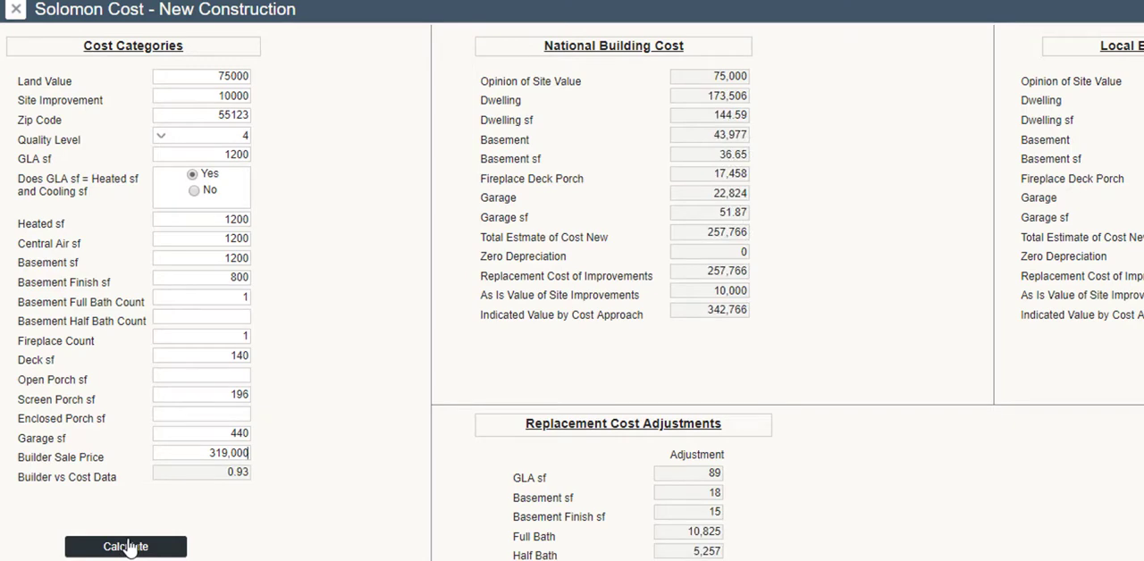